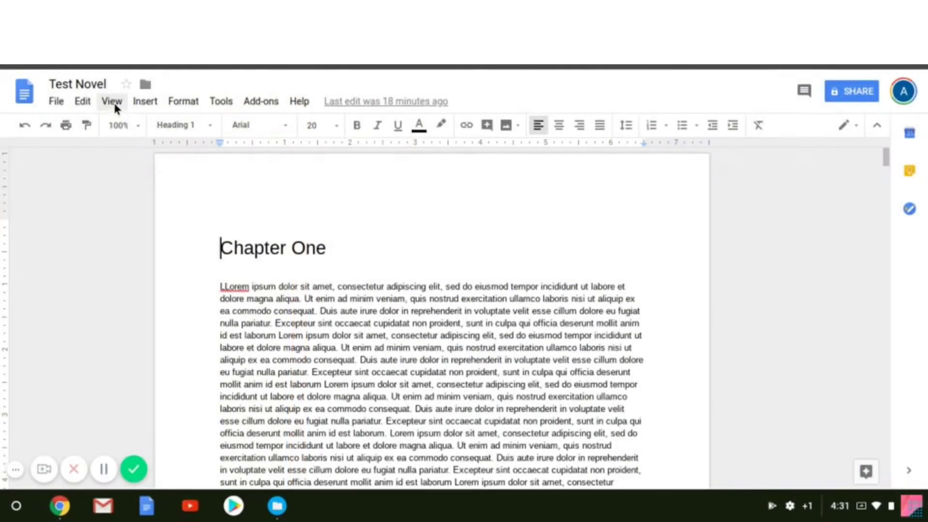
# Show the document outline and jump to Scene one, Scene two, Chapter Two and Stop.
pyautogui.click(112, 103)
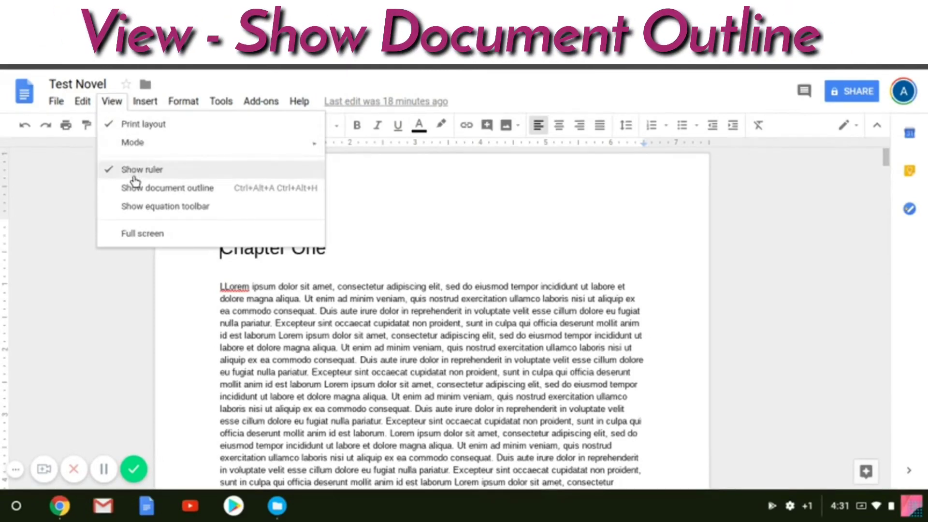
pyautogui.click(136, 192)
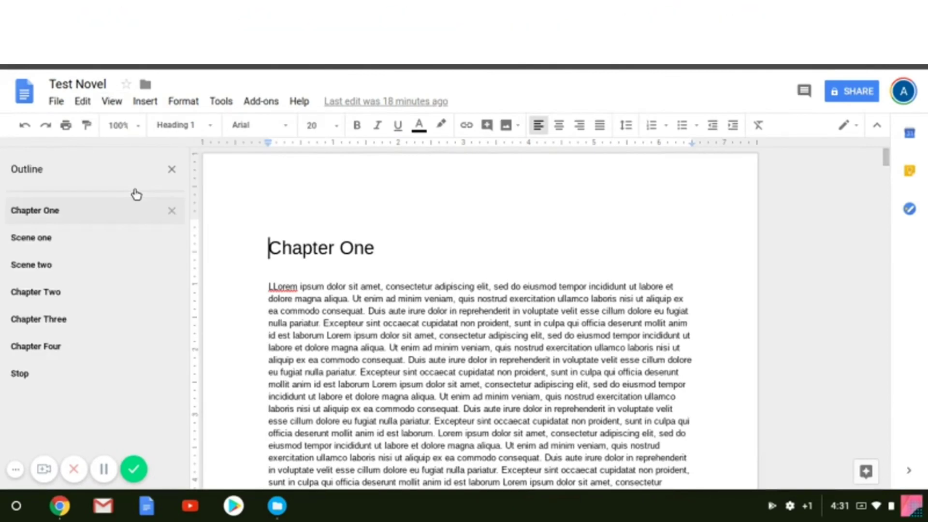
pyautogui.click(44, 242)
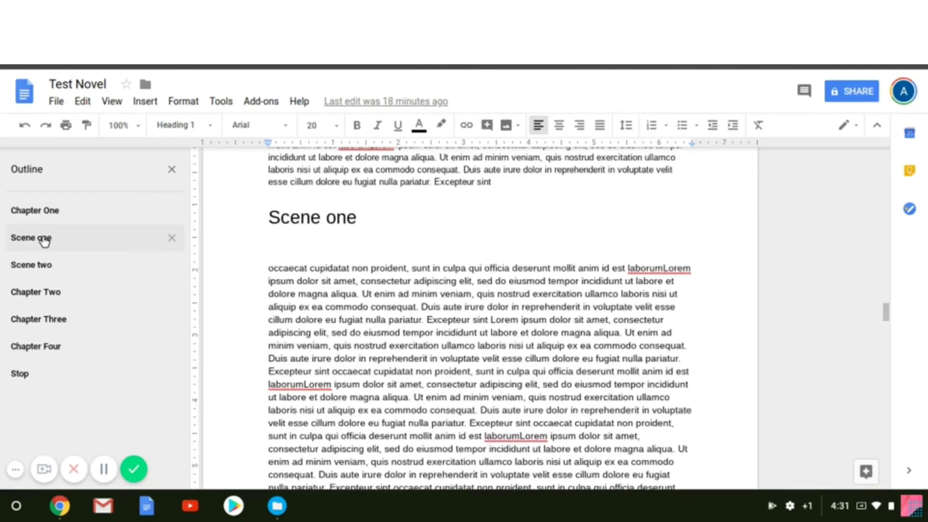
pyautogui.click(34, 265)
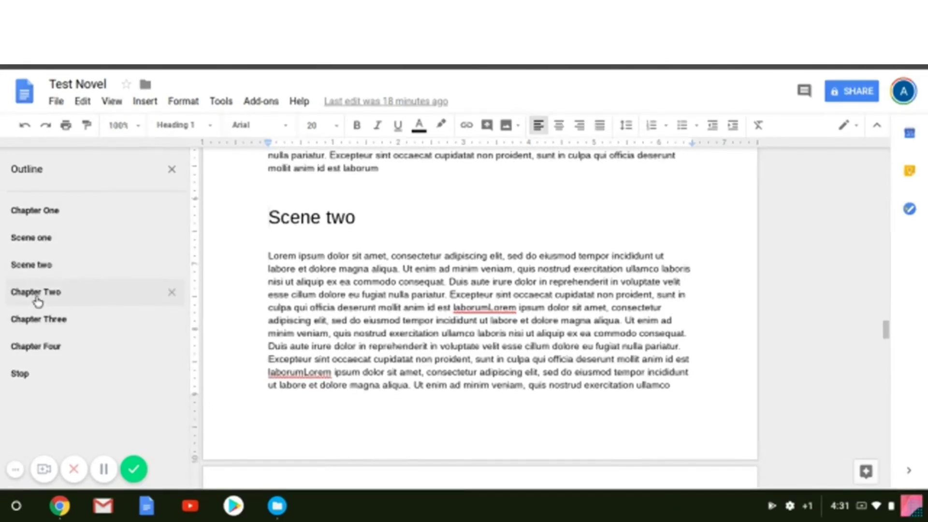
pyautogui.click(38, 300)
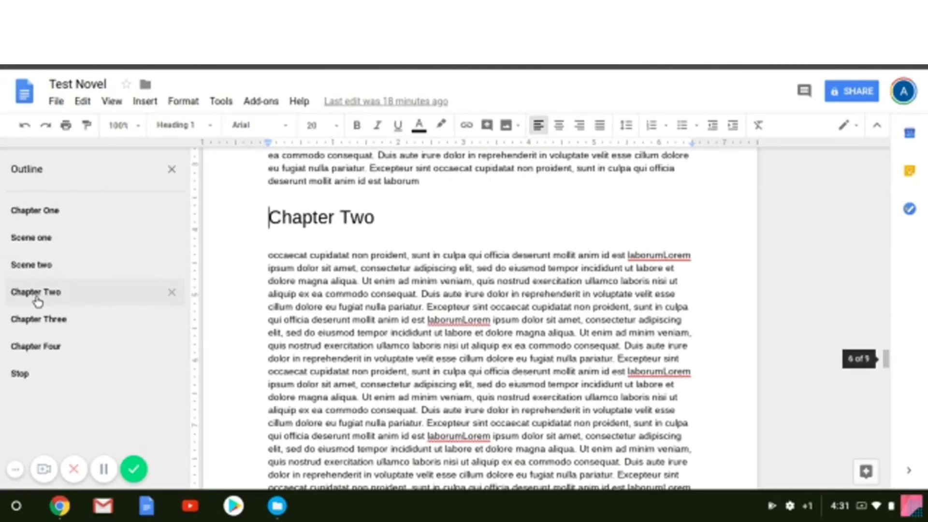
pyautogui.click(22, 375)
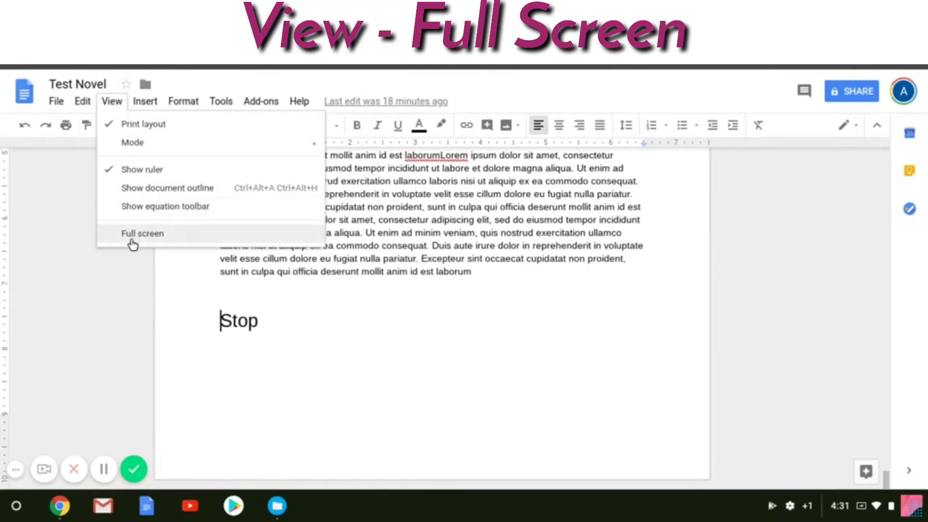
# Switch the Test Novel to full screen view.
pyautogui.click(141, 234)
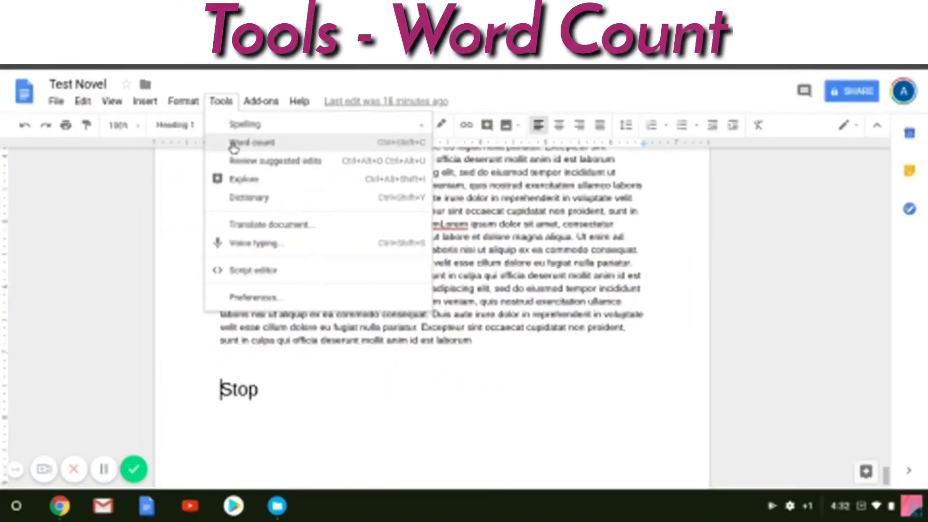
# Check the document's word count, then look up 'beautiful' in the Dictionary.
pyautogui.click(234, 142)
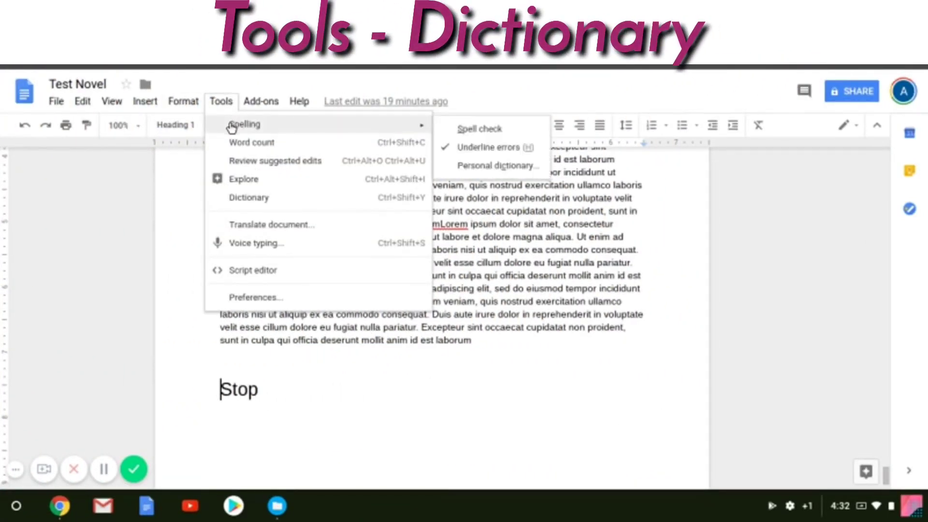
pyautogui.click(241, 198)
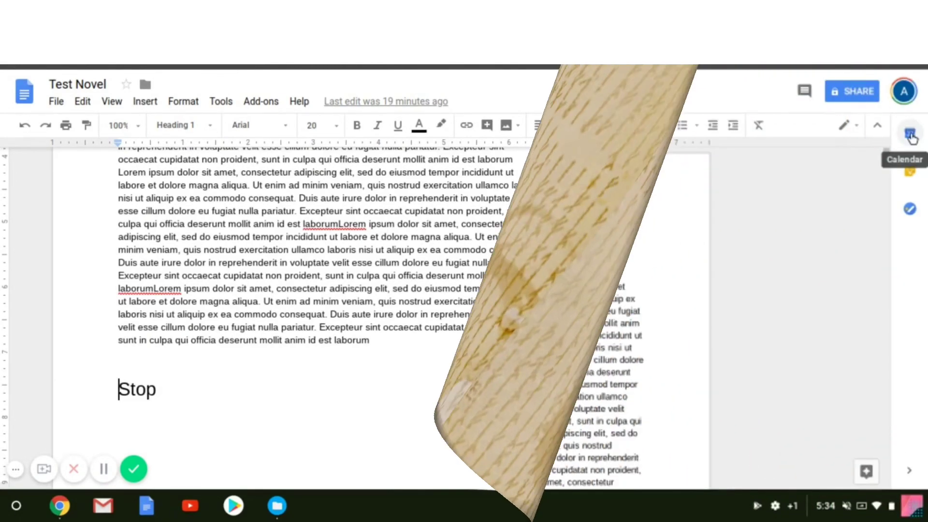
# Open the Calendar side panel showing Sun, Oct 28, then close it.
pyautogui.click(910, 135)
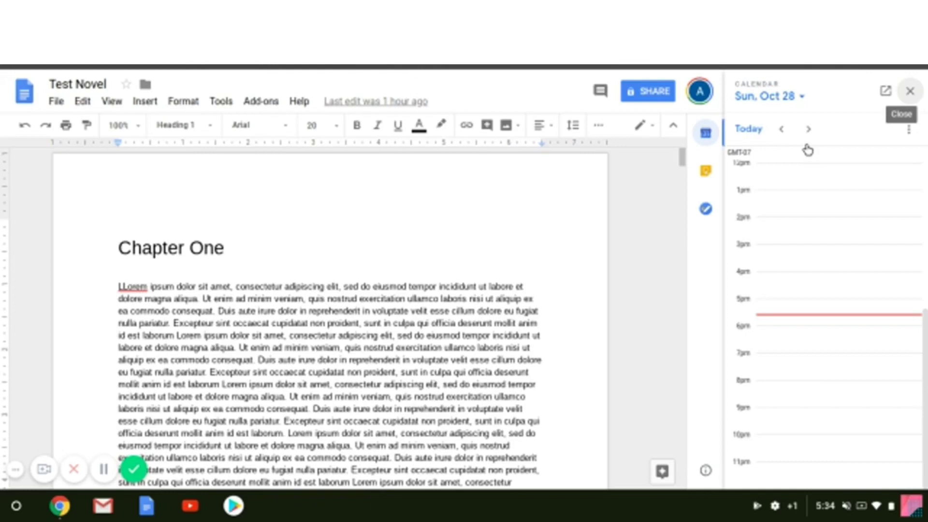
pyautogui.click(910, 91)
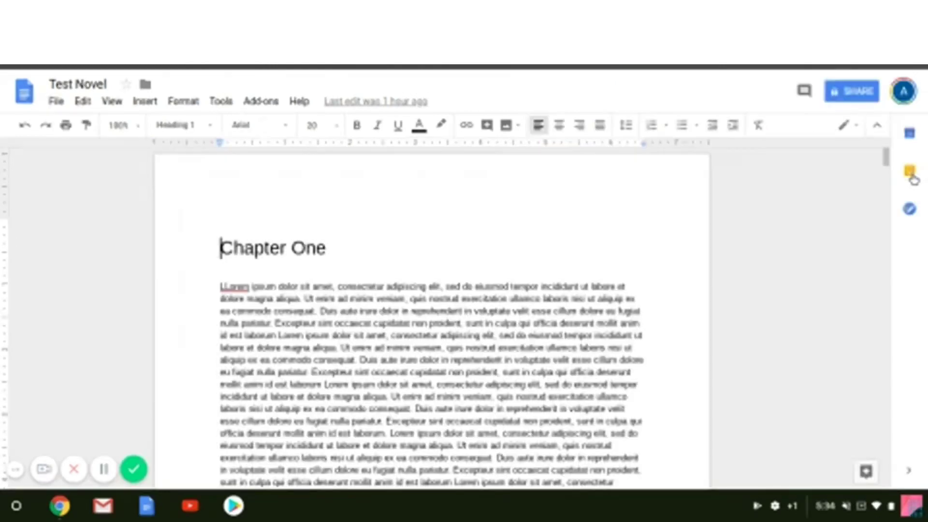
# Add a Keep note containing the pasted Loom share link, then close the Keep panel.
pyautogui.click(911, 175)
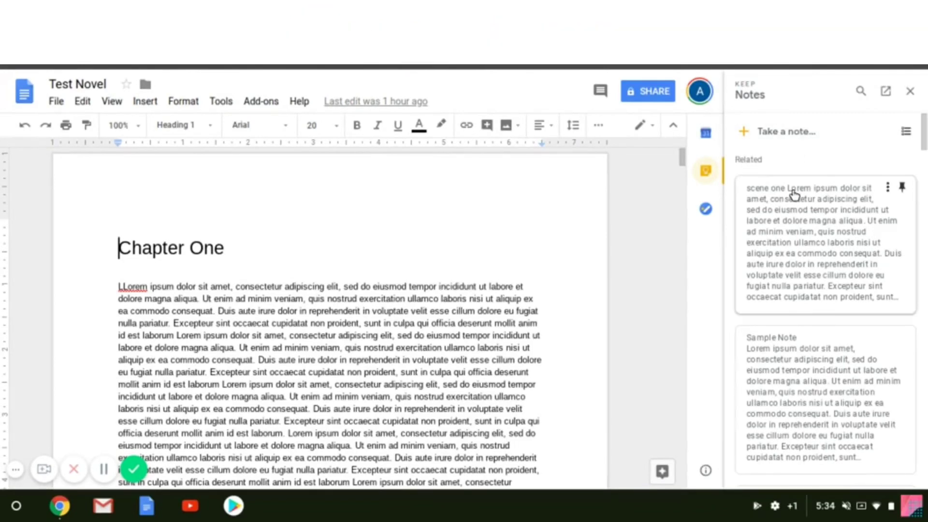
pyautogui.scroll(-2, 795, 192)
pyautogui.scroll(-4, 794, 195)
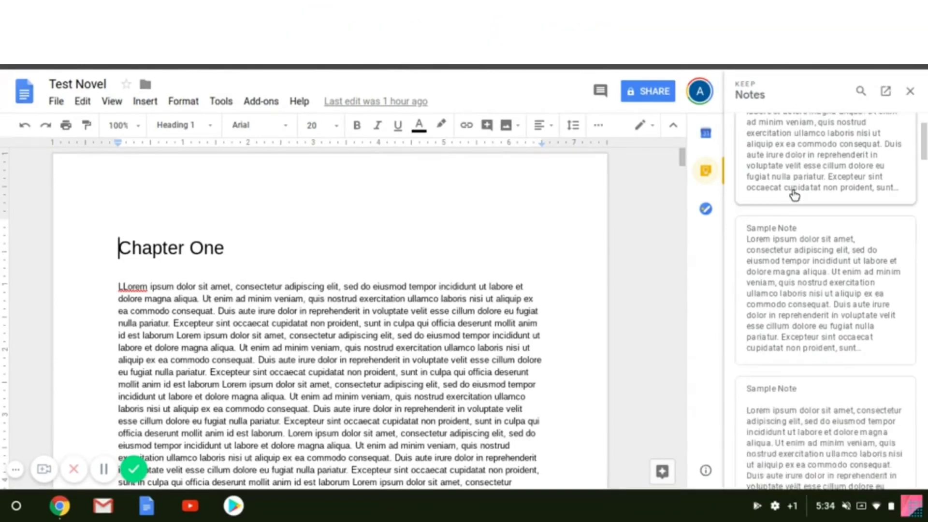
pyautogui.scroll(-3, 821, 289)
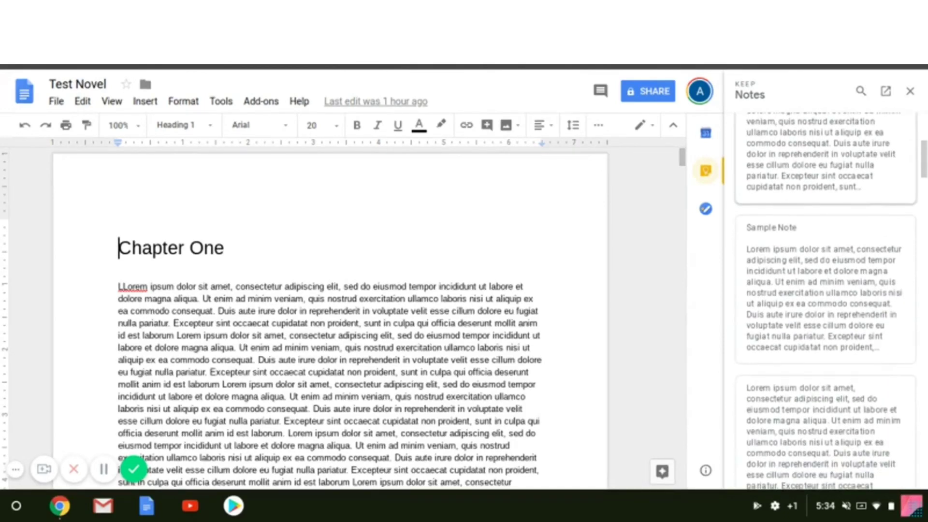
pyautogui.scroll(-1, 825, 300)
pyautogui.scroll(-1, 825, 300)
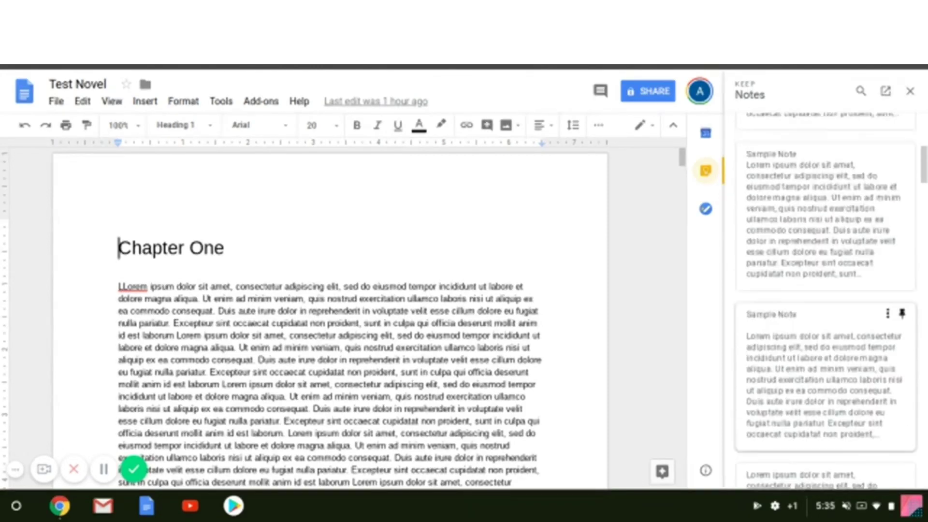
pyautogui.scroll(3, 825, 338)
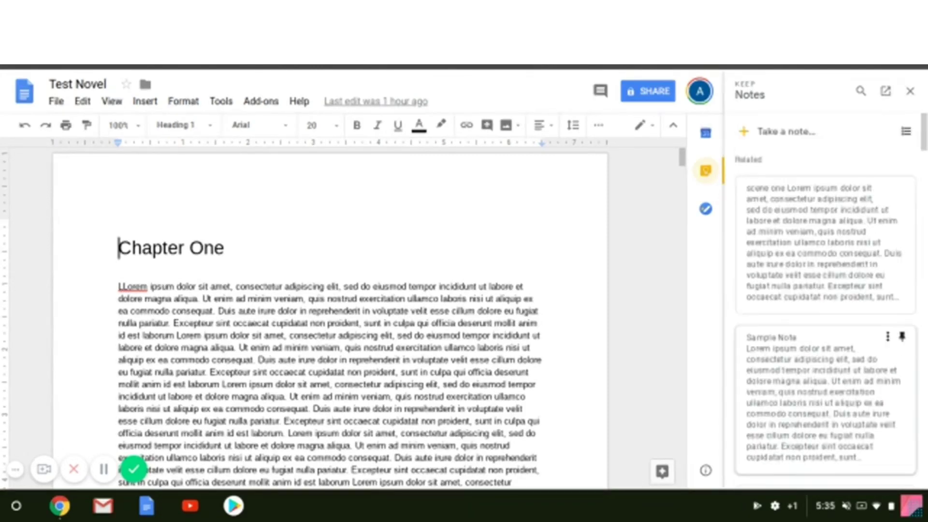
pyautogui.click(788, 132)
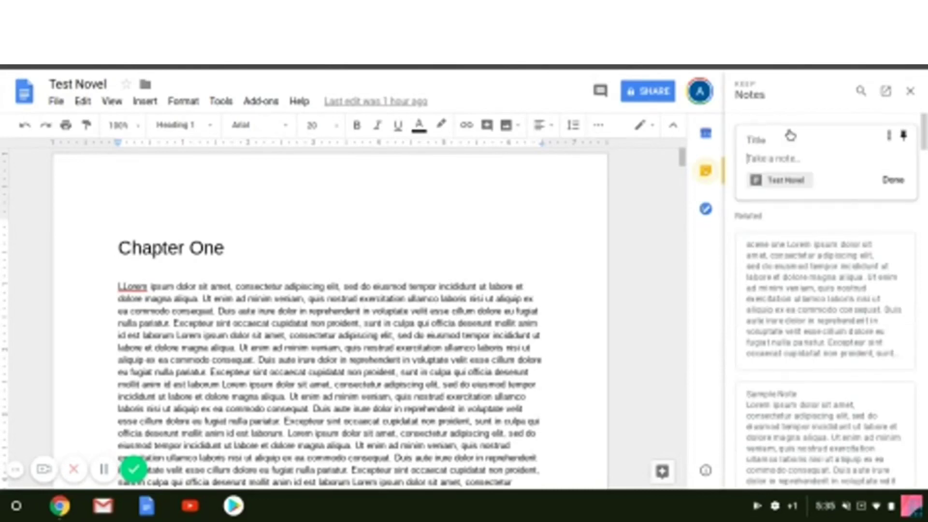
pyautogui.hotkey('ctrl', 'v')
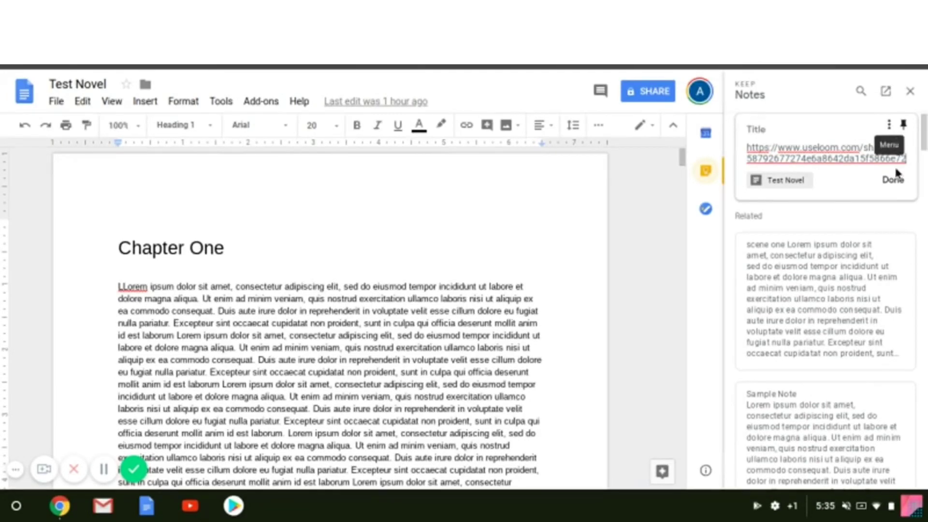
pyautogui.click(894, 185)
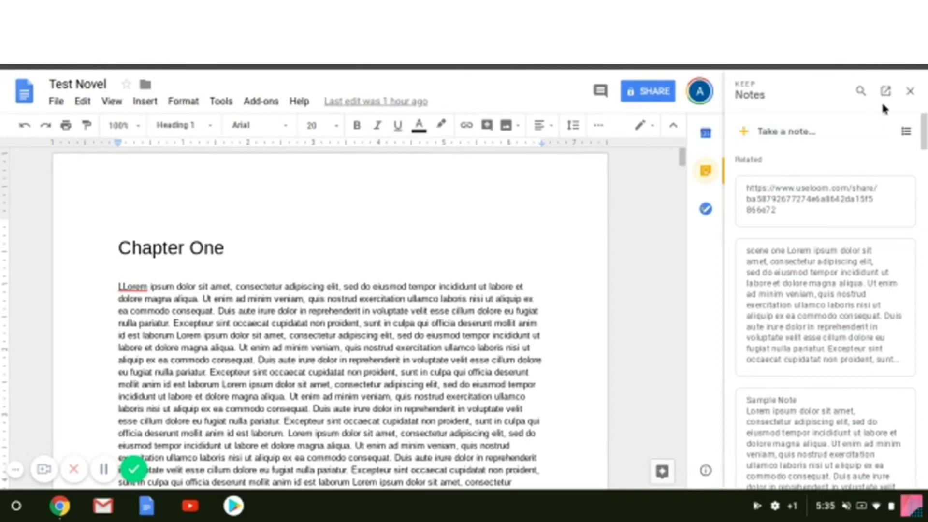
pyautogui.click(911, 95)
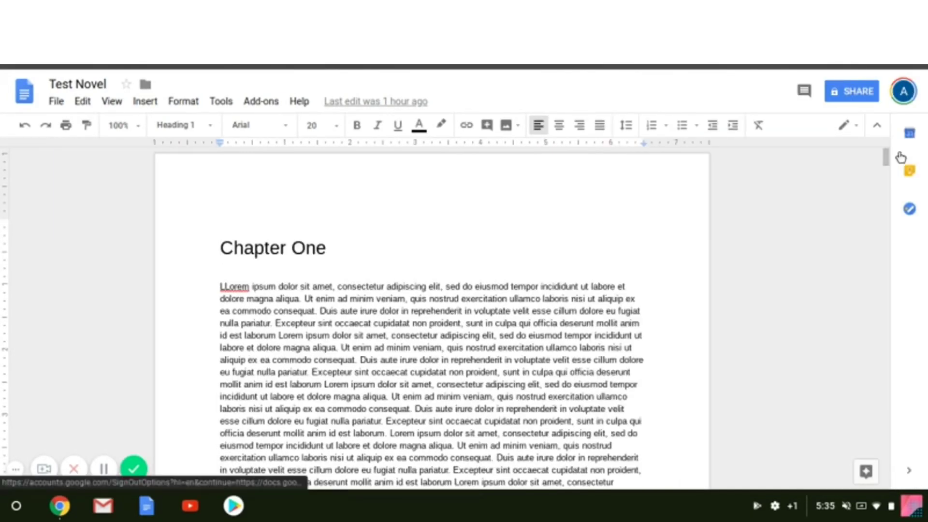
# Open Tasks and add 'write scene one', 'write scene two' and 'write scene three'.
pyautogui.click(909, 209)
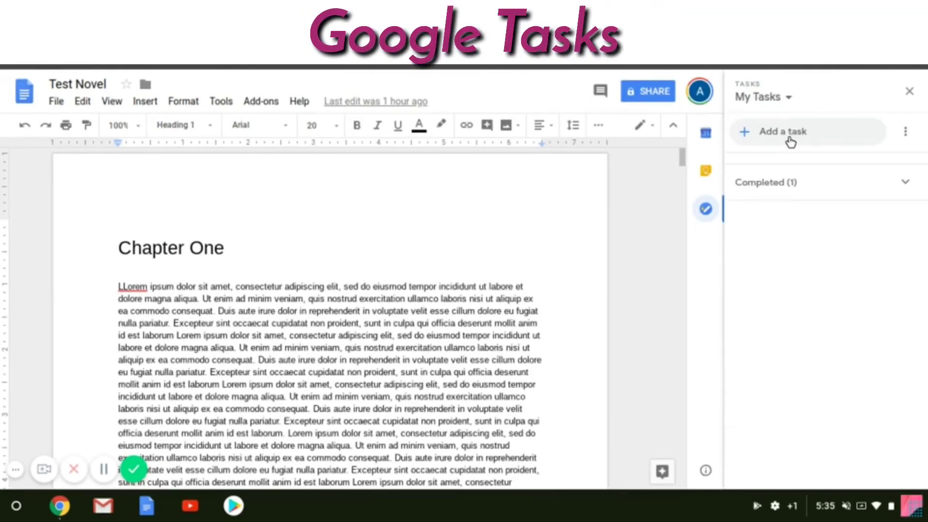
pyautogui.click(789, 139)
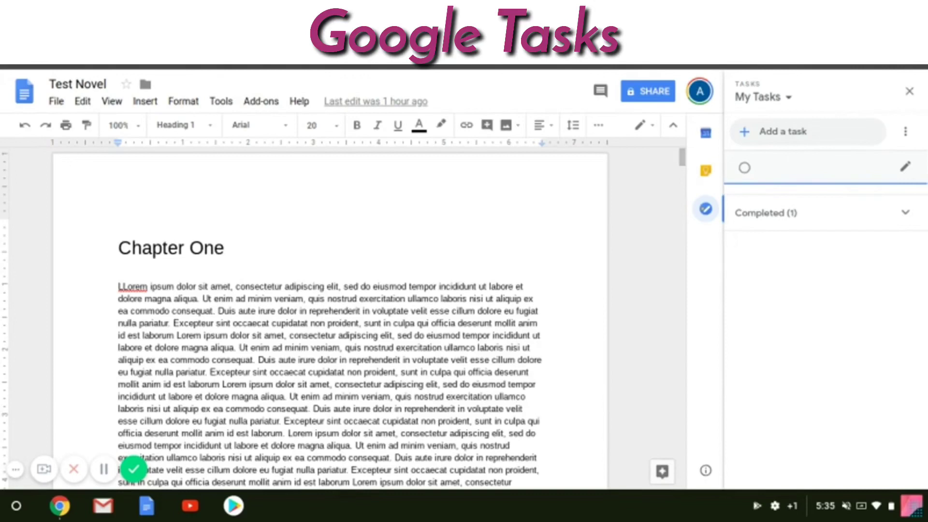
pyautogui.write('write sece')
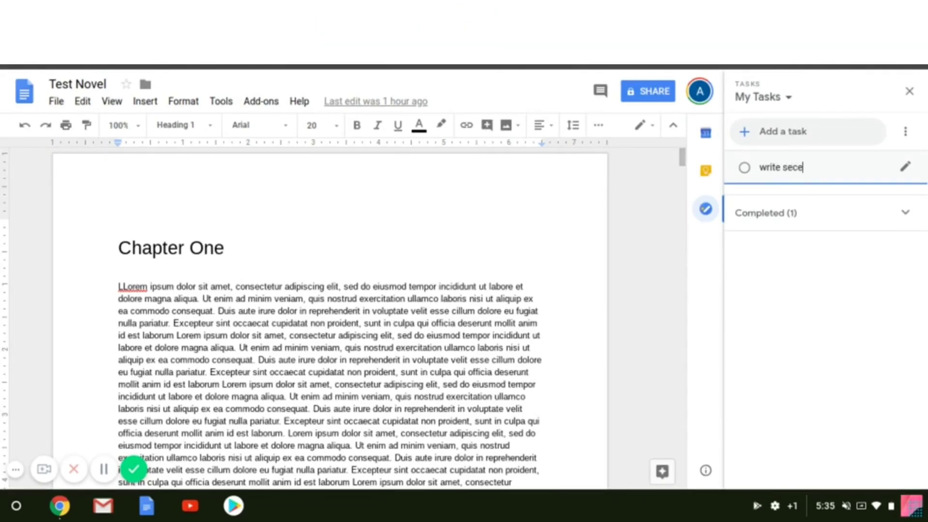
pyautogui.press('BackSpace')
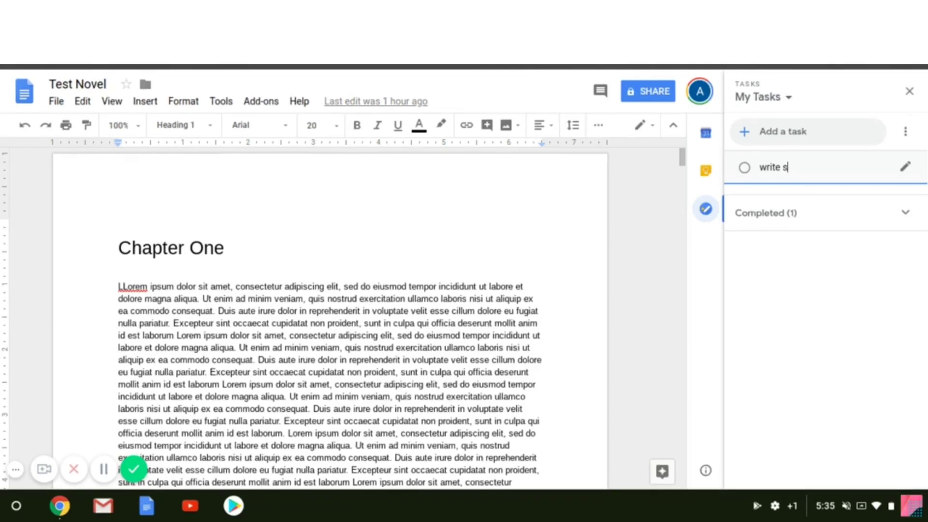
pyautogui.write('ne one')
pyautogui.press('Return')
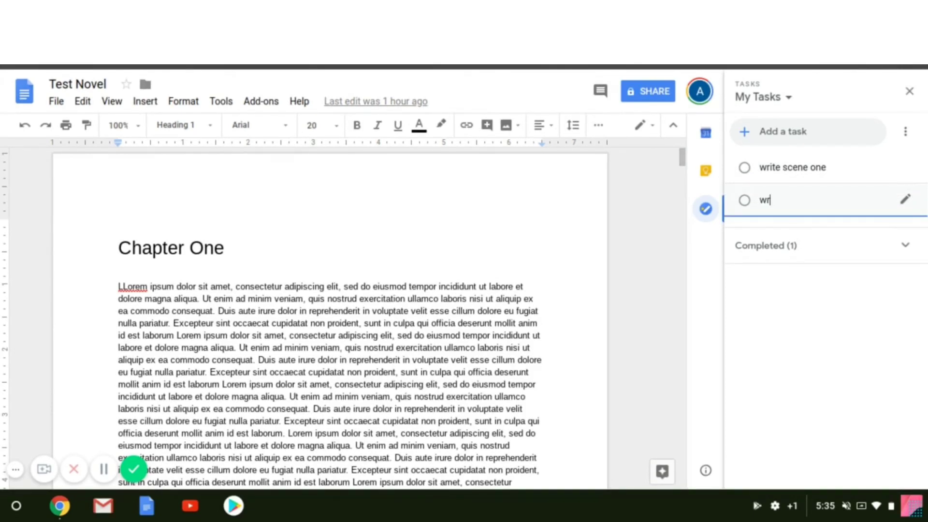
pyautogui.write('write scene two')
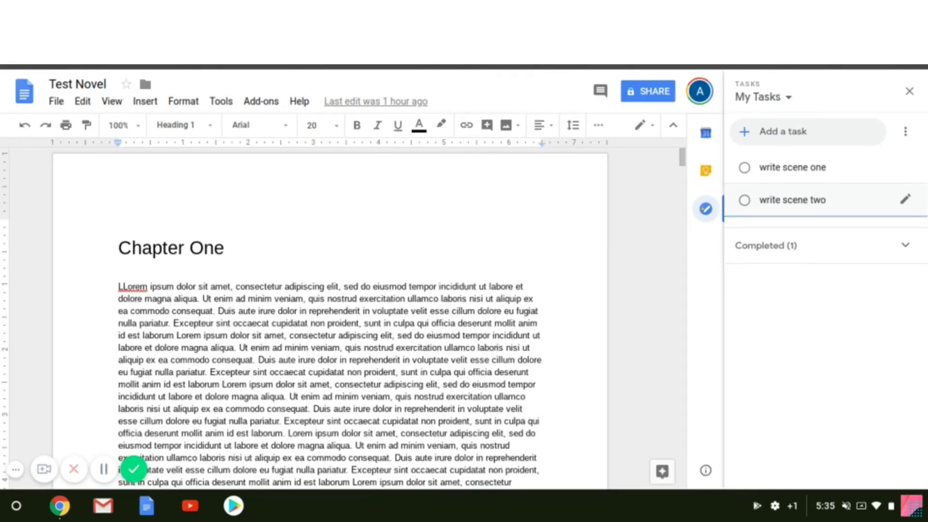
pyautogui.press('Return')
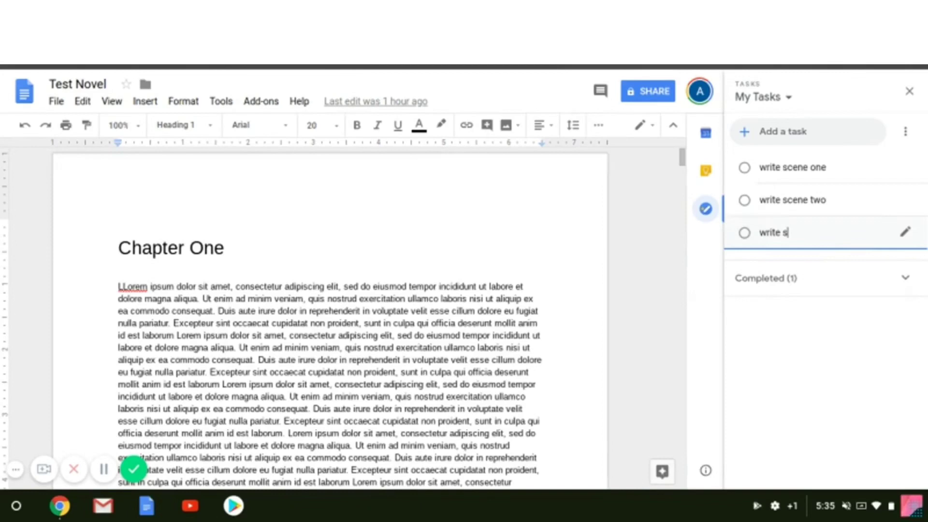
pyautogui.write('write scene three')
pyautogui.press('Return')
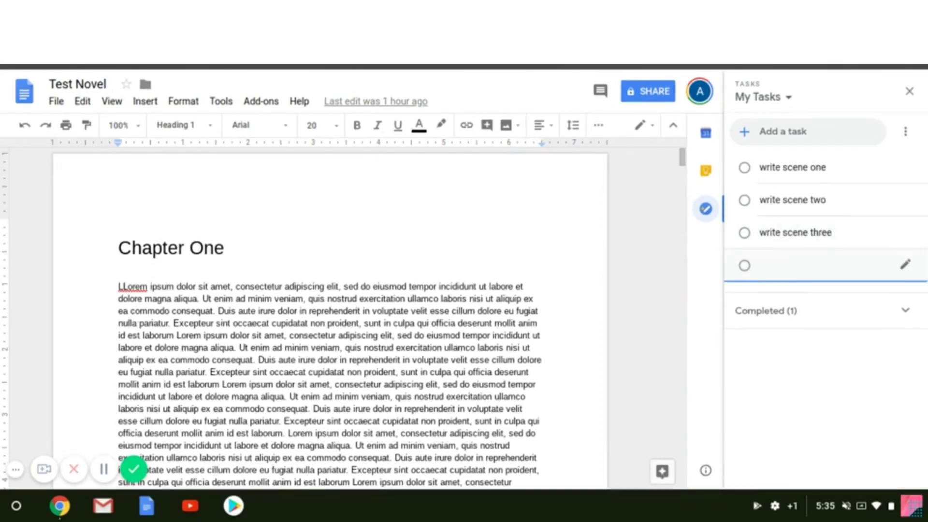
# Check off the three scene tasks and dismiss the phone-app promotion card.
pyautogui.click(750, 168)
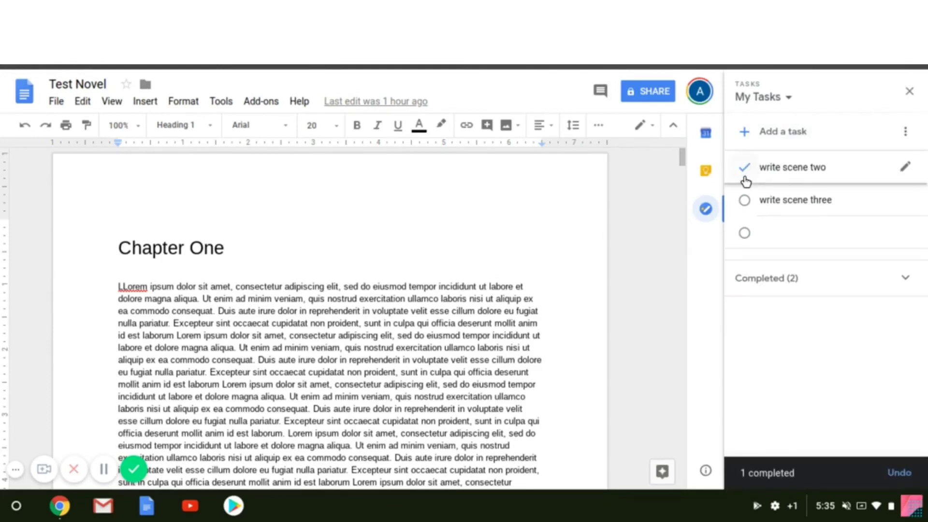
pyautogui.click(744, 169)
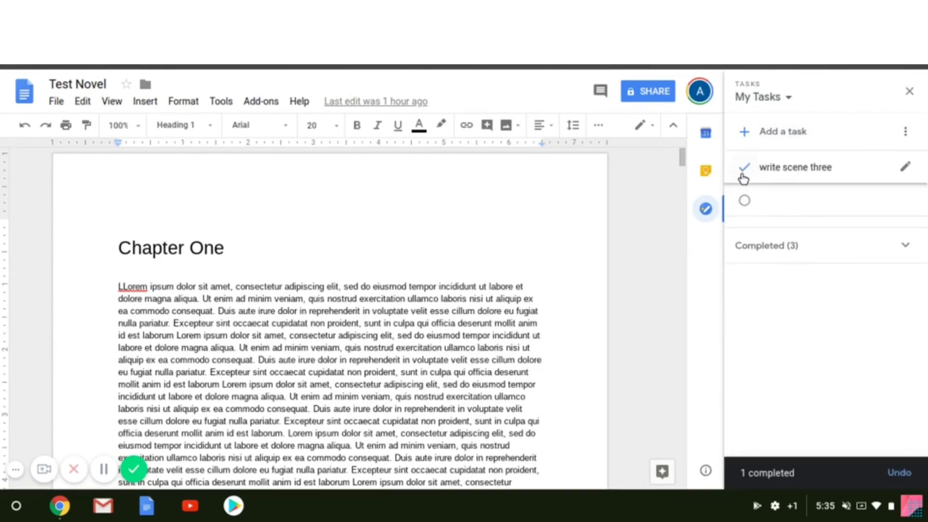
pyautogui.click(744, 169)
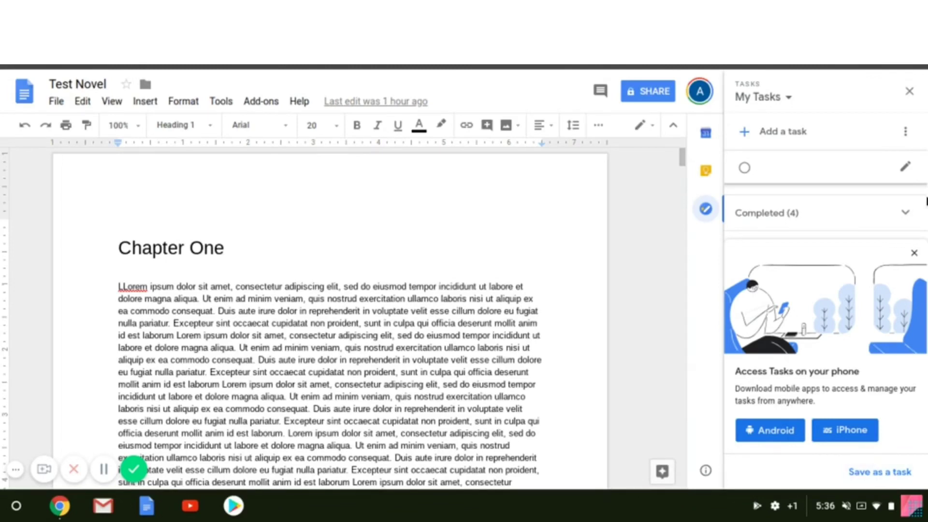
pyautogui.click(913, 255)
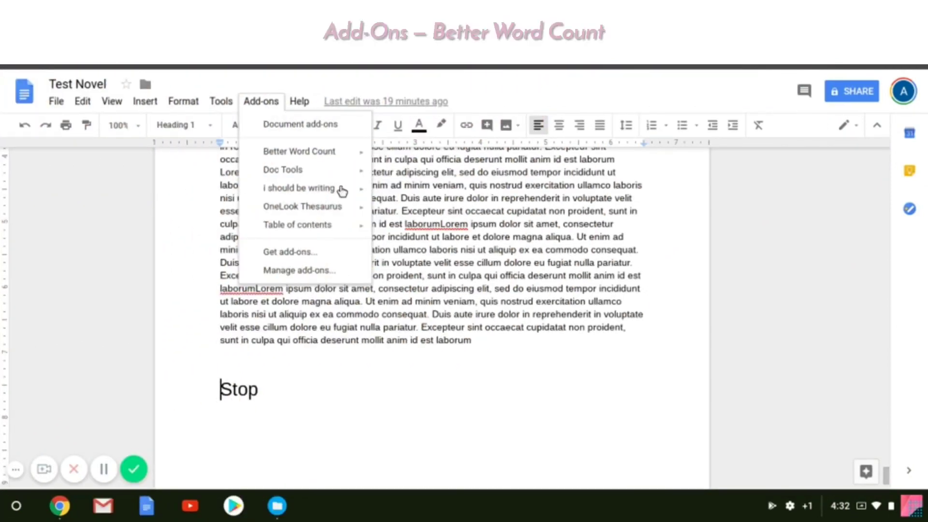
# Open Better Word Count (5748 words) and select the final paragraphs to see 205 words.
pyautogui.moveTo(317, 157)
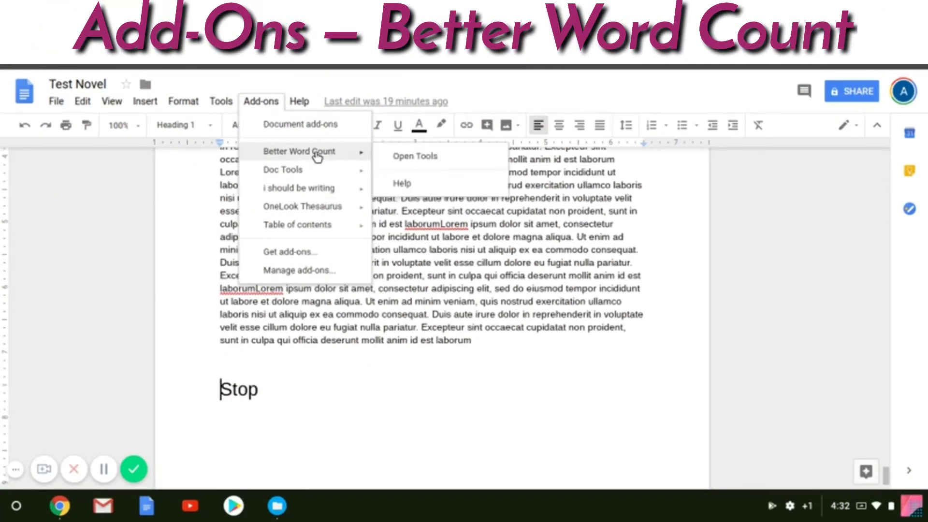
pyautogui.click(405, 159)
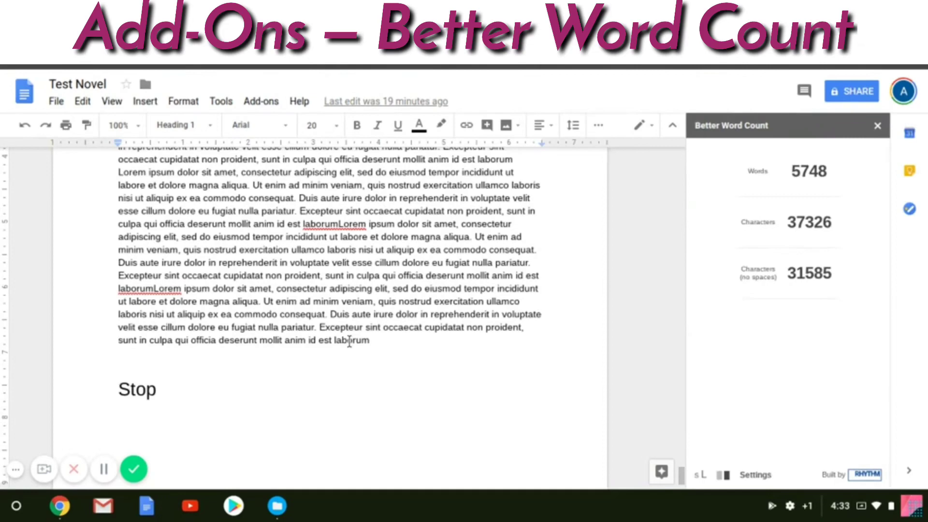
pyautogui.moveTo(378, 337); pyautogui.dragTo(213, 198)
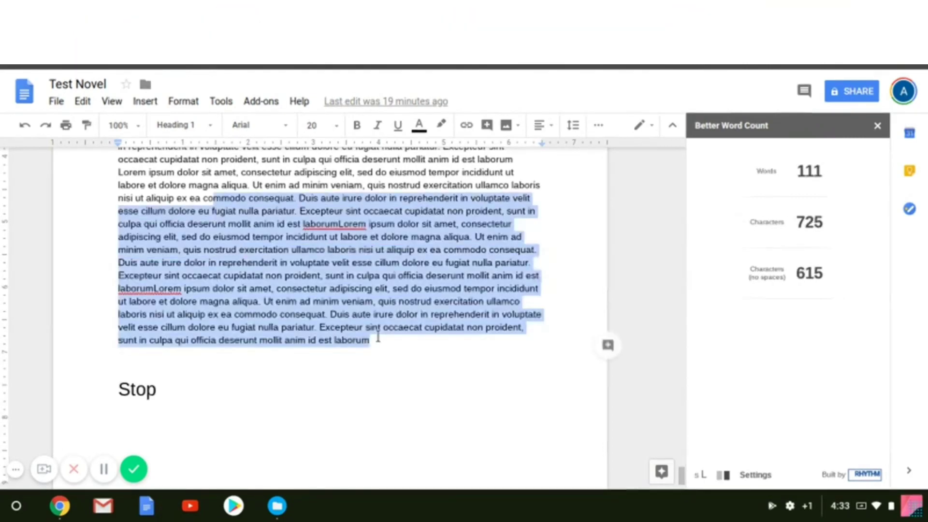
pyautogui.hotkey('shift', 'Up')
pyautogui.hotkey('shift', 'Up')
pyautogui.hotkey('shift', 'Home')
pyautogui.hotkey('ctrl', 'c')
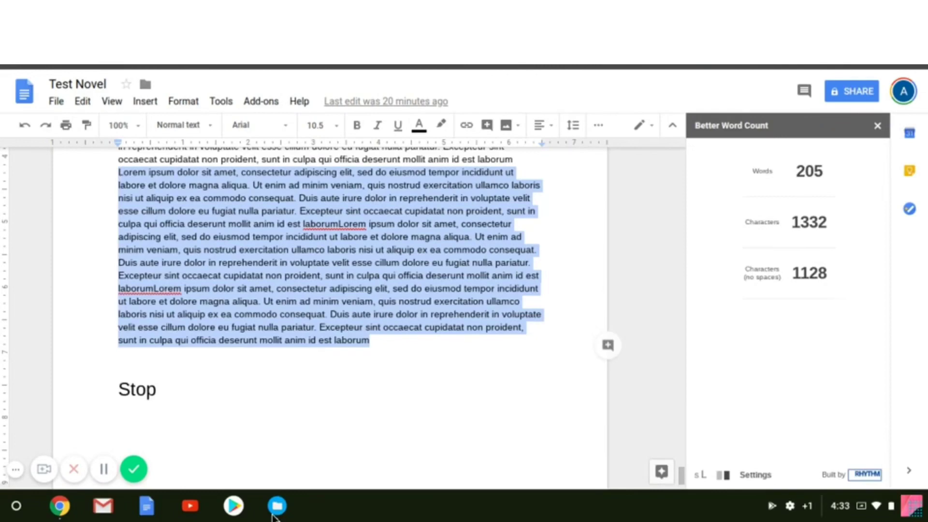
pyautogui.click(429, 342)
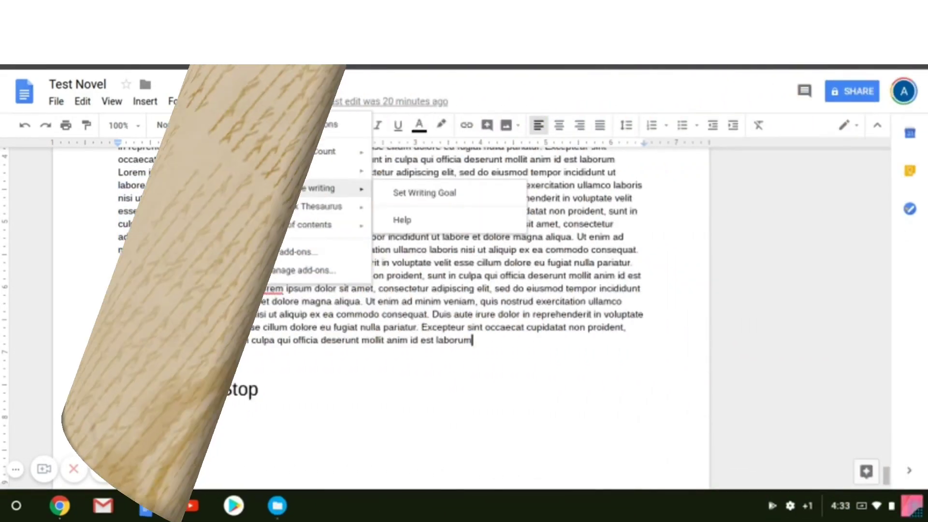
# Paste placeholder text to reach the ISBW word goal, switch to a 30:00 clock goal.
pyautogui.click(399, 194)
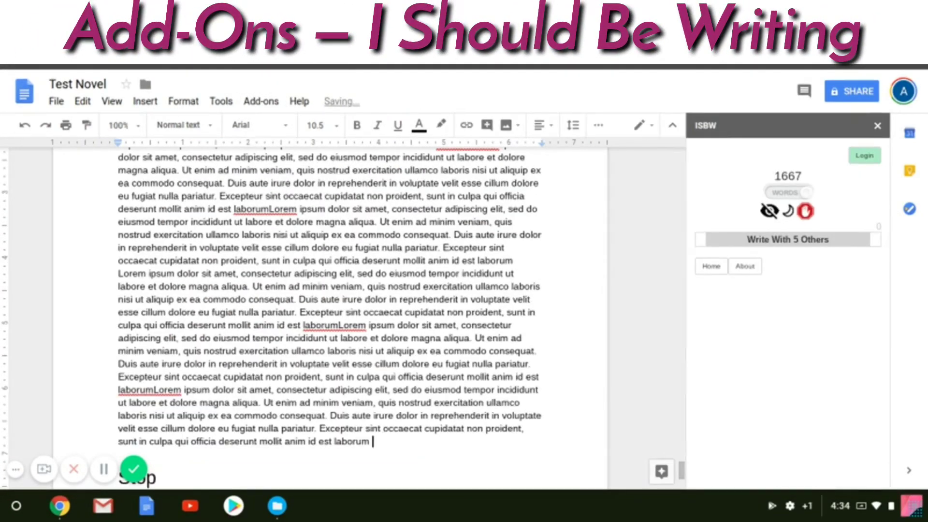
pyautogui.hotkey('ctrl', 'v')
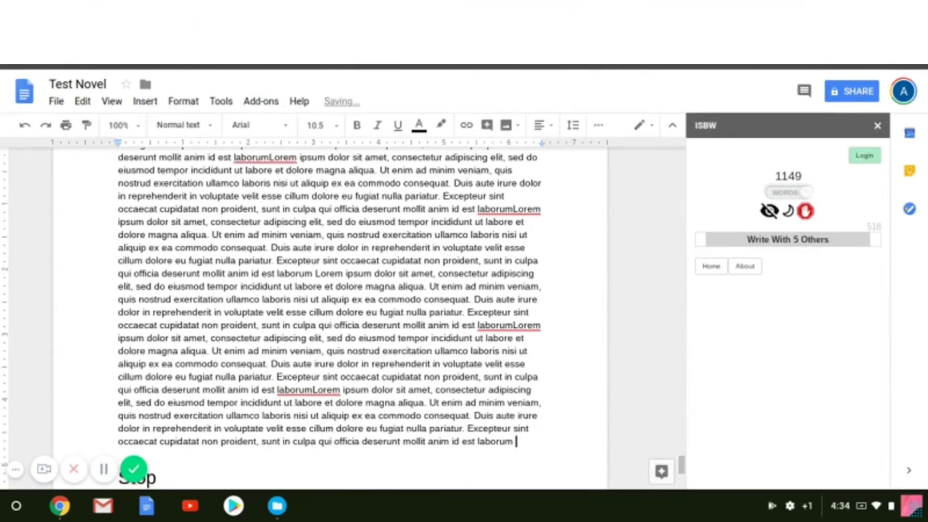
pyautogui.hotkey('ctrl', 'z')
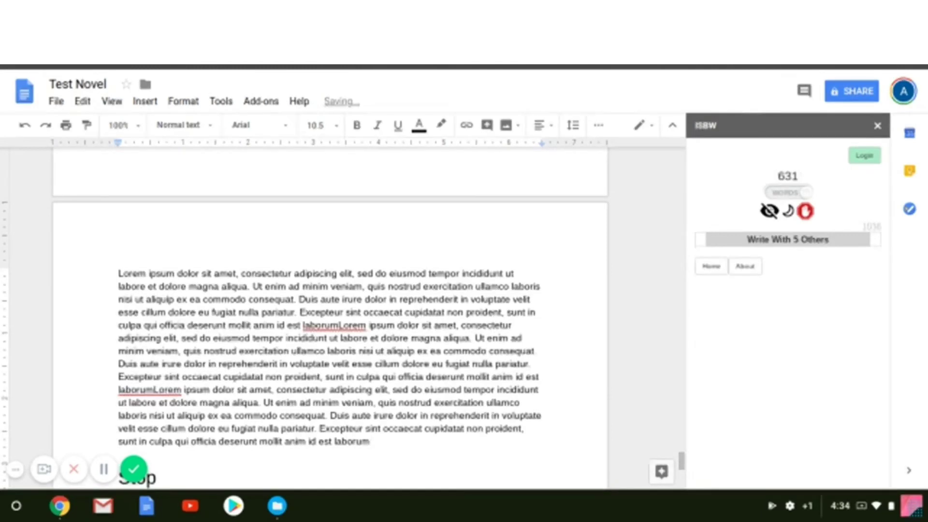
pyautogui.hotkey('ctrl', 'v')
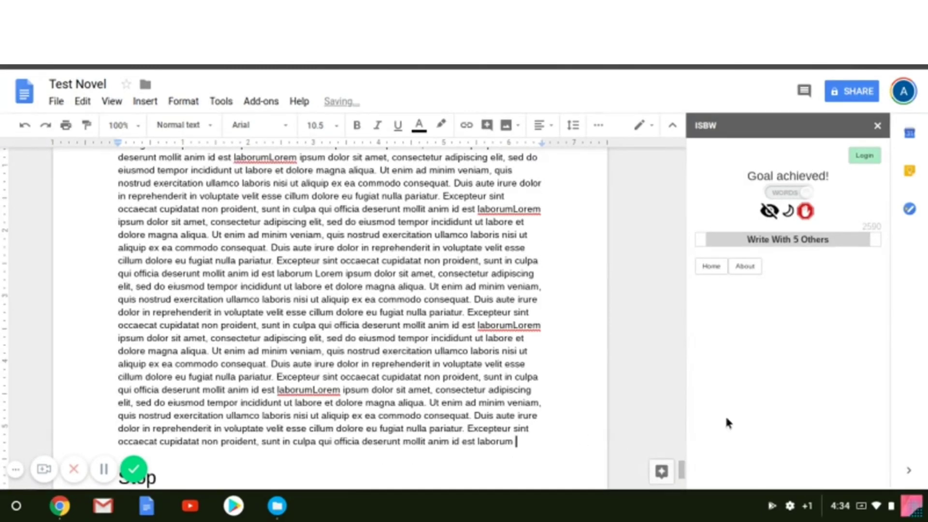
pyautogui.click(785, 193)
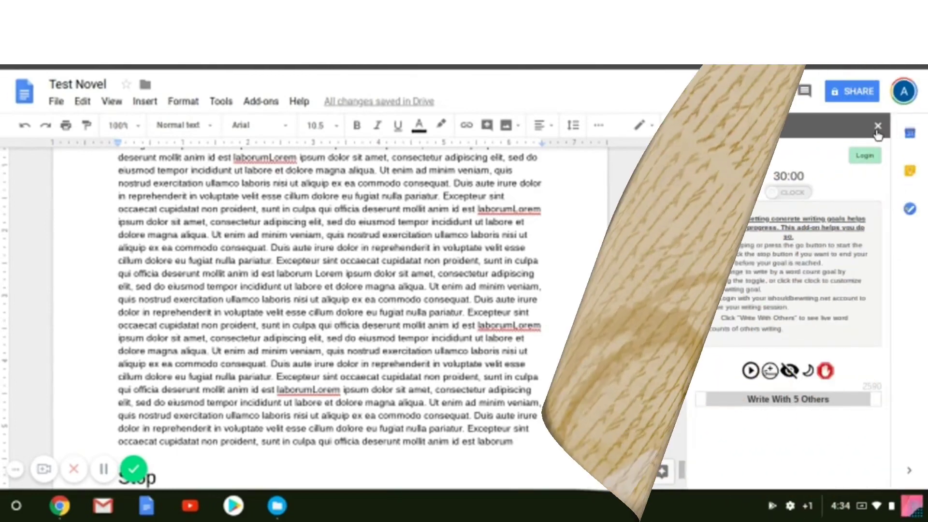
pyautogui.click(877, 126)
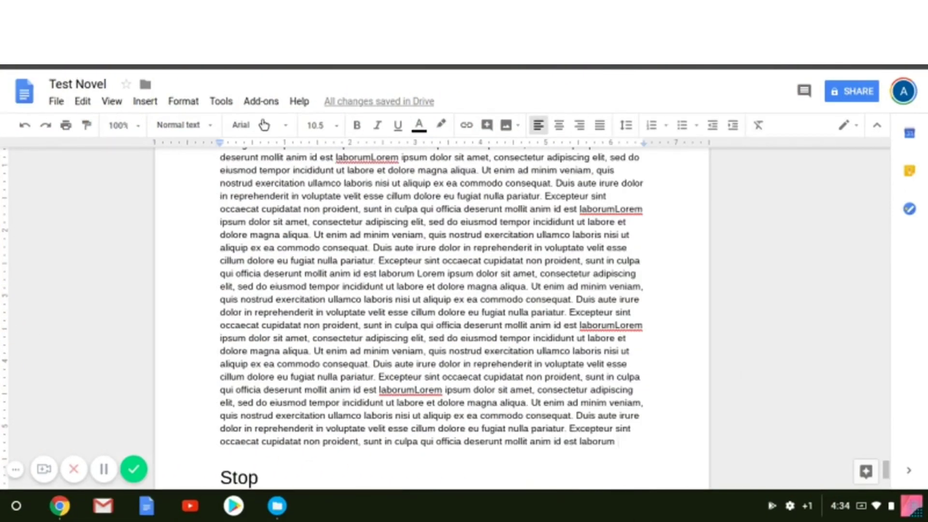
# Open the OneLook Thesaurus sidebar and search for synonyms of 'love'.
pyautogui.click(267, 104)
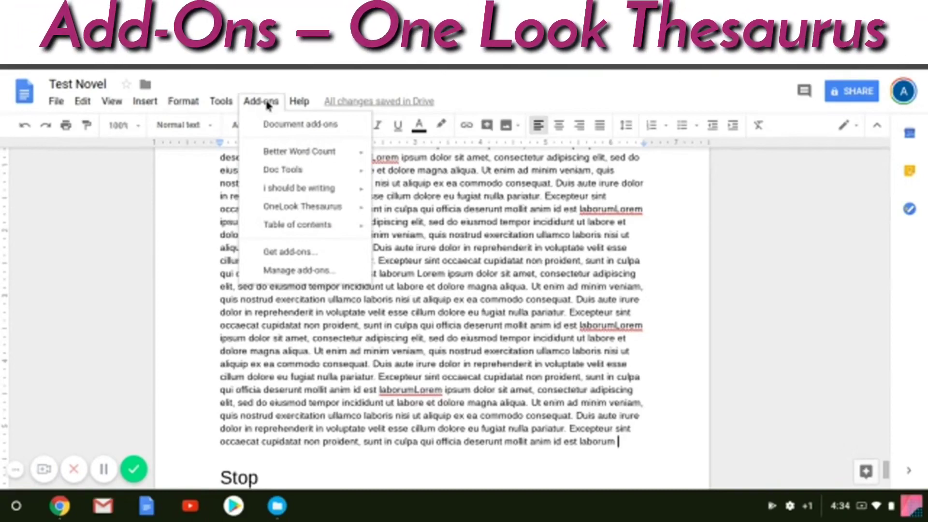
pyautogui.moveTo(280, 174)
pyautogui.moveTo(283, 211)
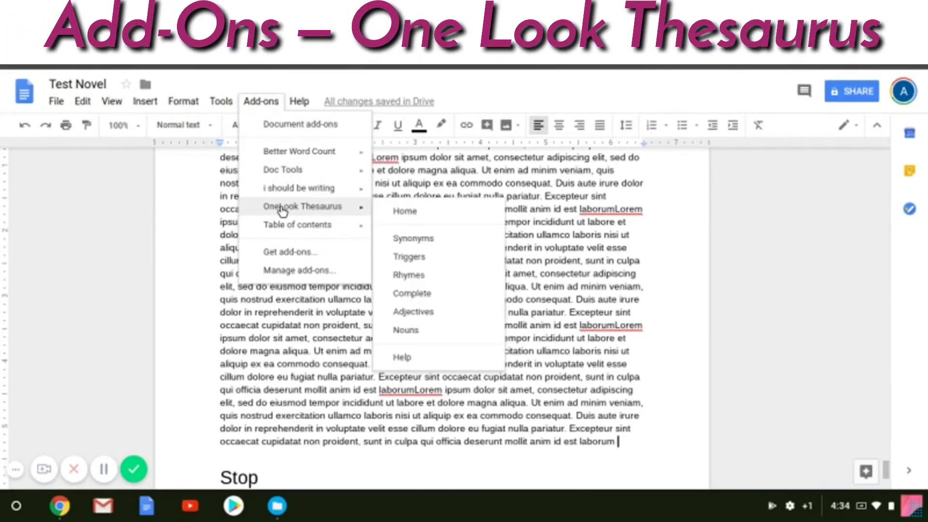
pyautogui.click(405, 213)
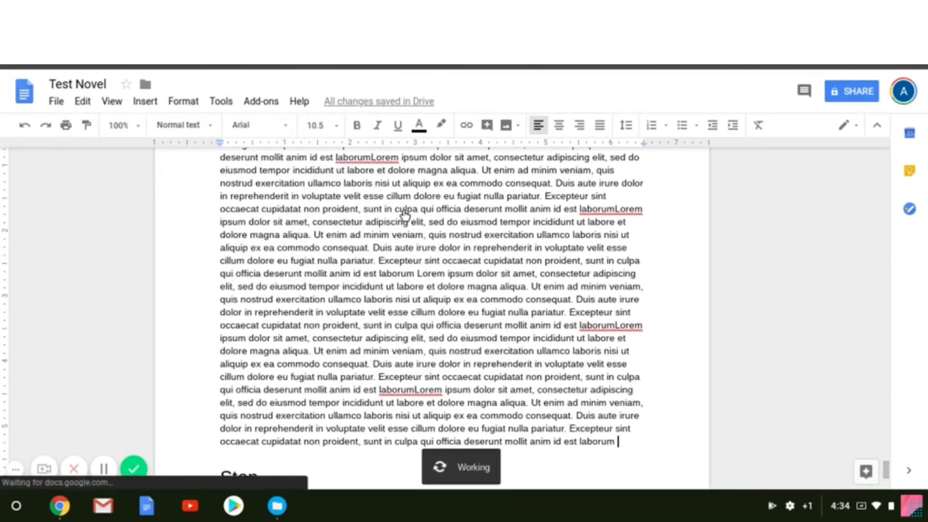
pyautogui.write('love')
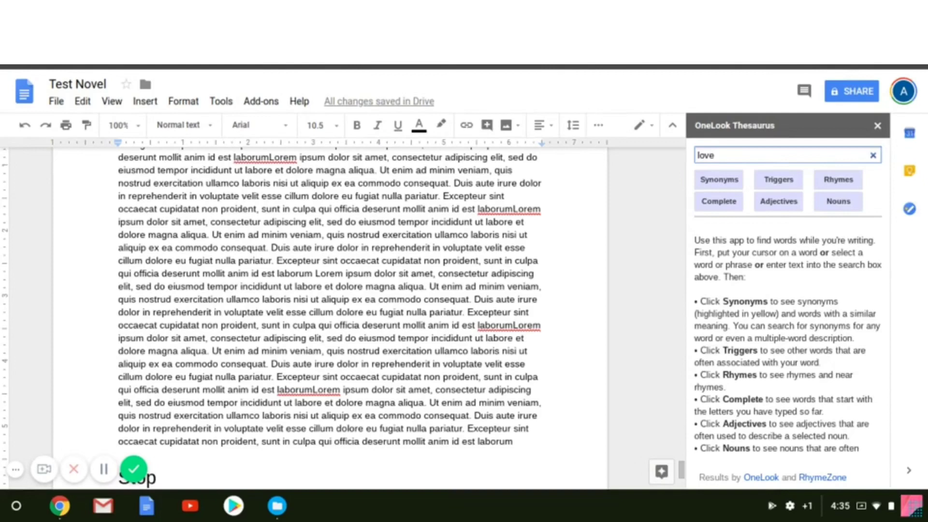
pyautogui.press('Return')
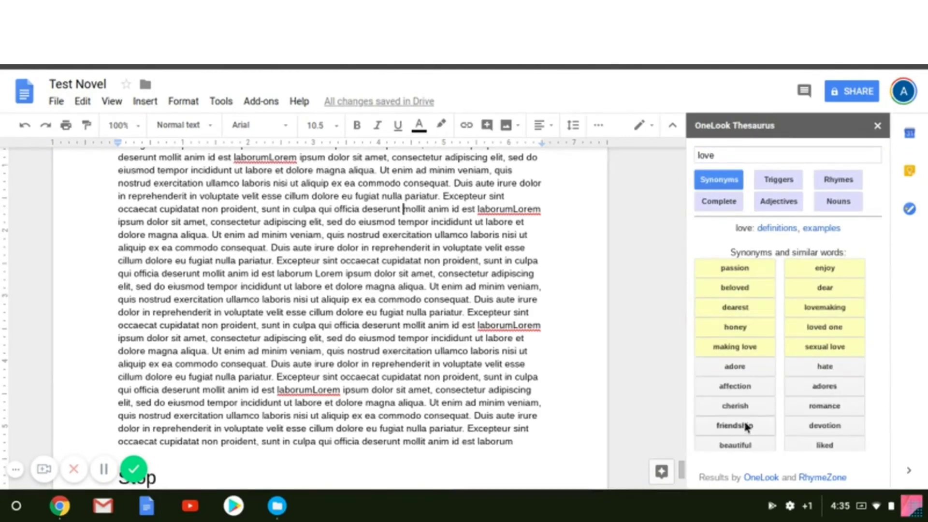
# Browse triggers, rhymes, adjectives, nouns and completions for 'love', then synonyms again.
pyautogui.click(774, 178)
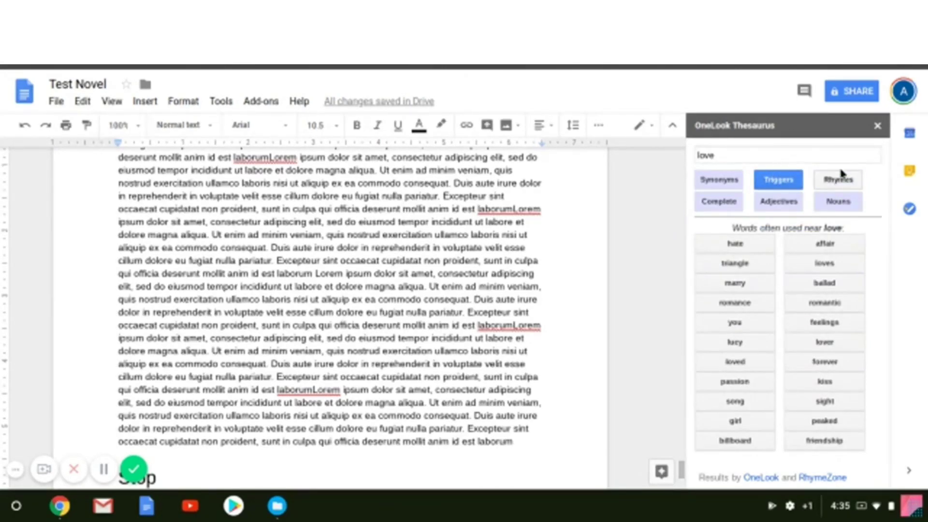
pyautogui.click(842, 186)
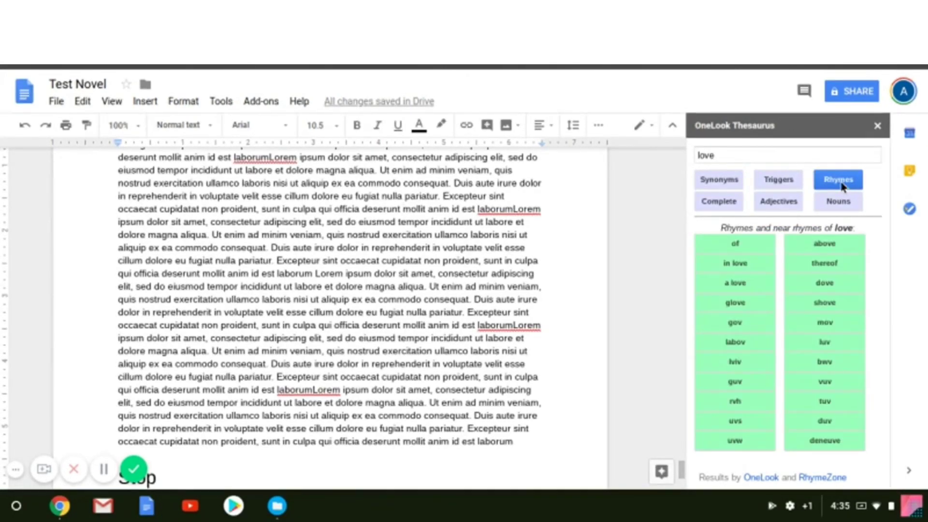
pyautogui.click(784, 205)
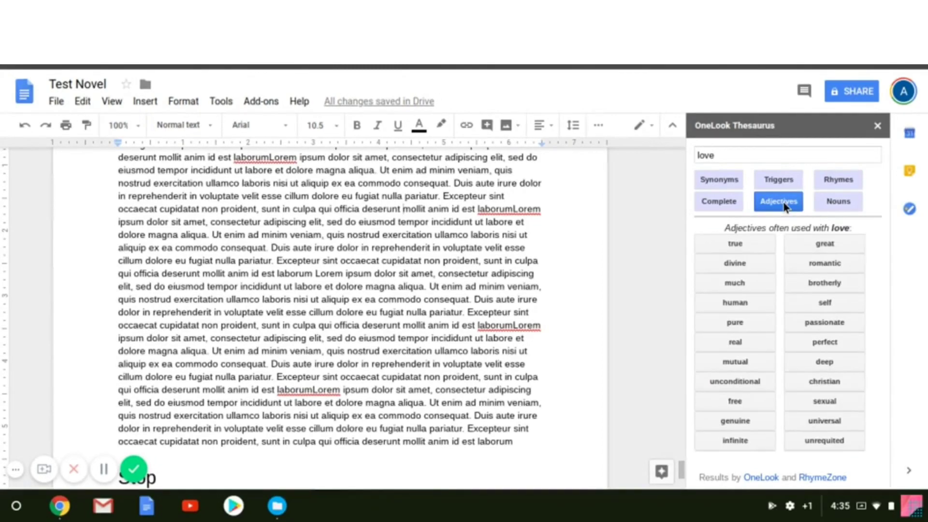
pyautogui.click(838, 207)
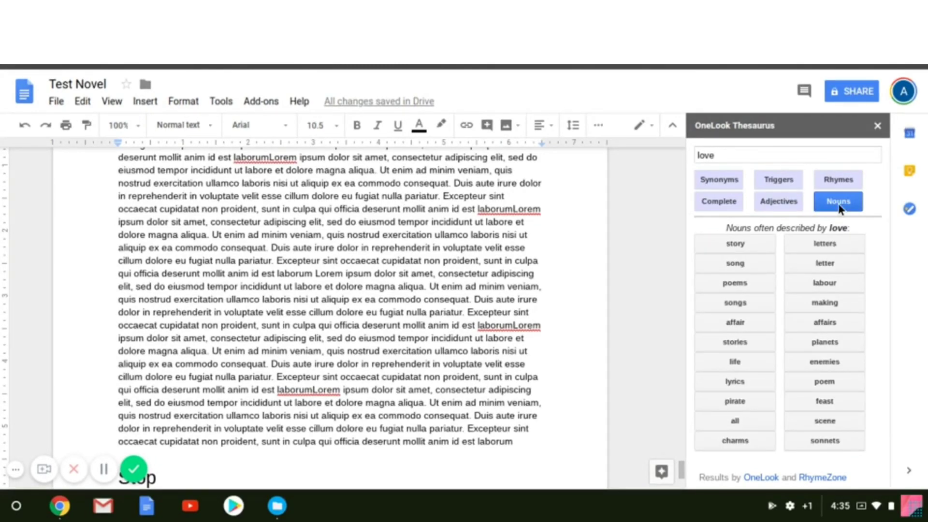
pyautogui.click(722, 205)
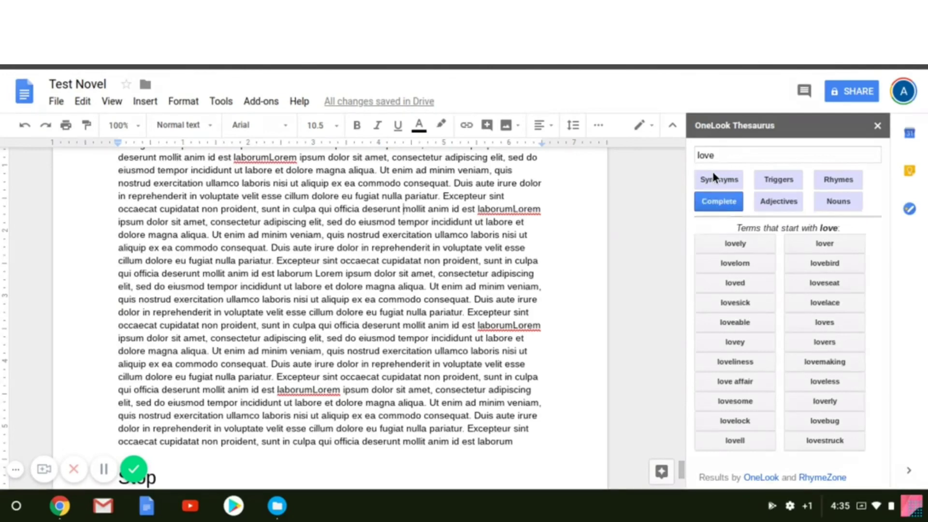
pyautogui.click(718, 184)
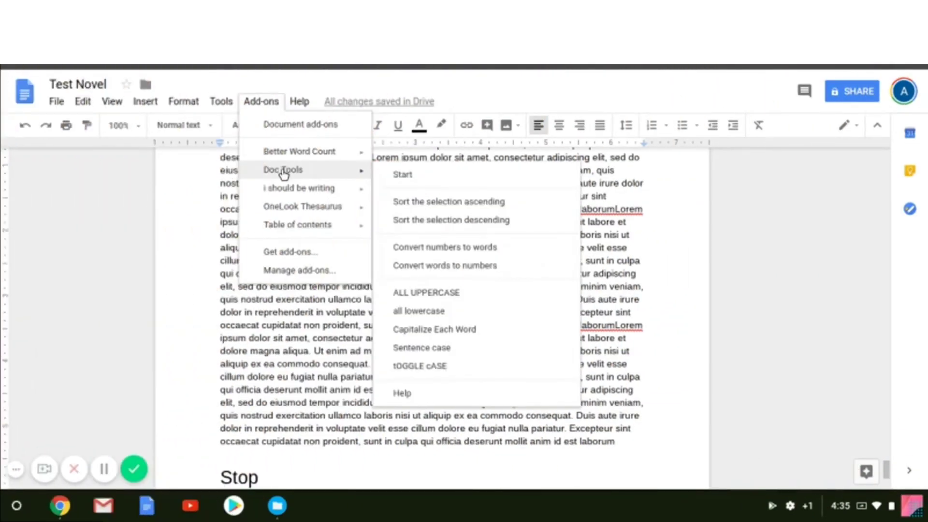
# Use Doc Tools to enlarge and uppercase four selected lines of body text.
pyautogui.click(401, 175)
pyautogui.moveTo(378, 274); pyautogui.dragTo(427, 313)
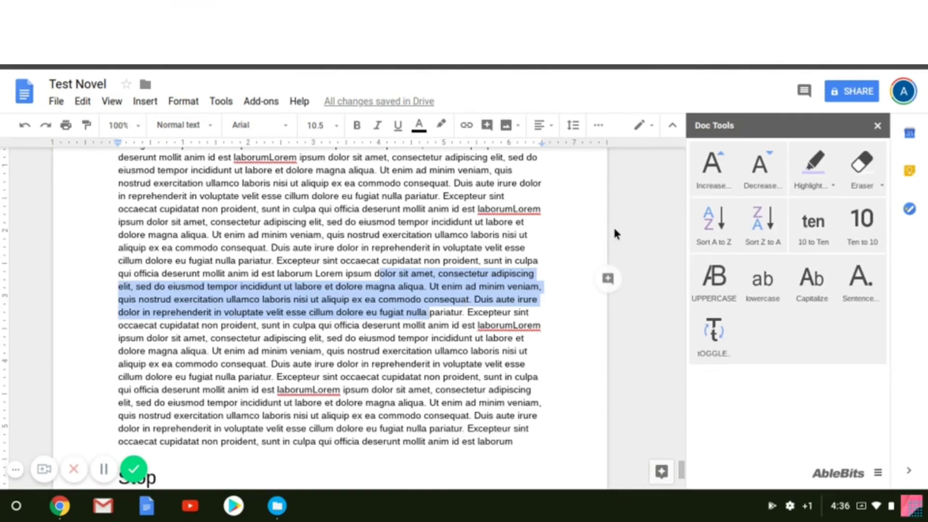
pyautogui.click(707, 182)
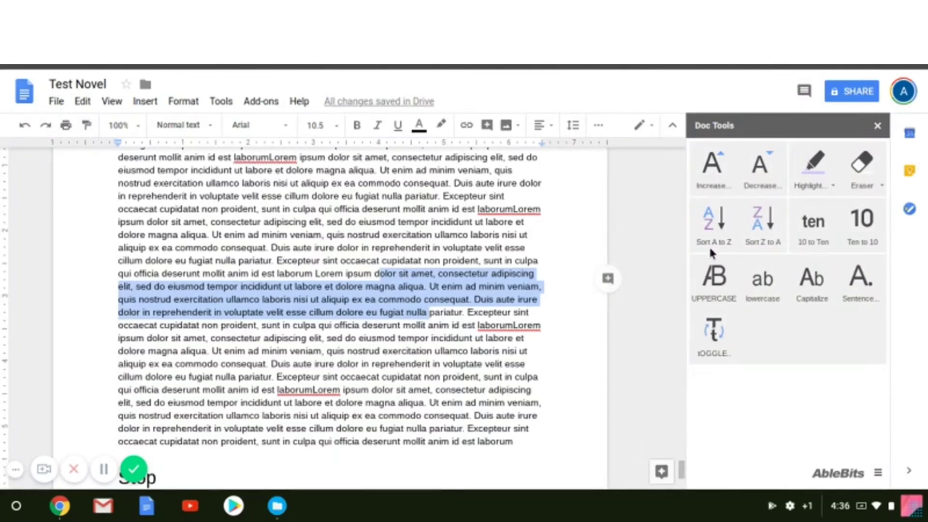
pyautogui.click(714, 291)
pyautogui.click(770, 296)
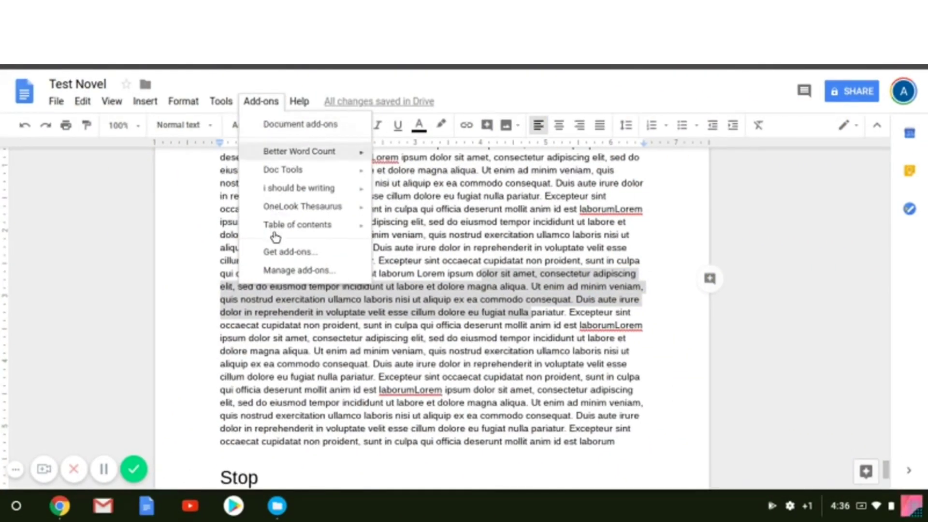
# Open Get add-ons and browse the gallery past EasyBib, Translate, Lucidchart and Avery Label Merge.
pyautogui.click(278, 261)
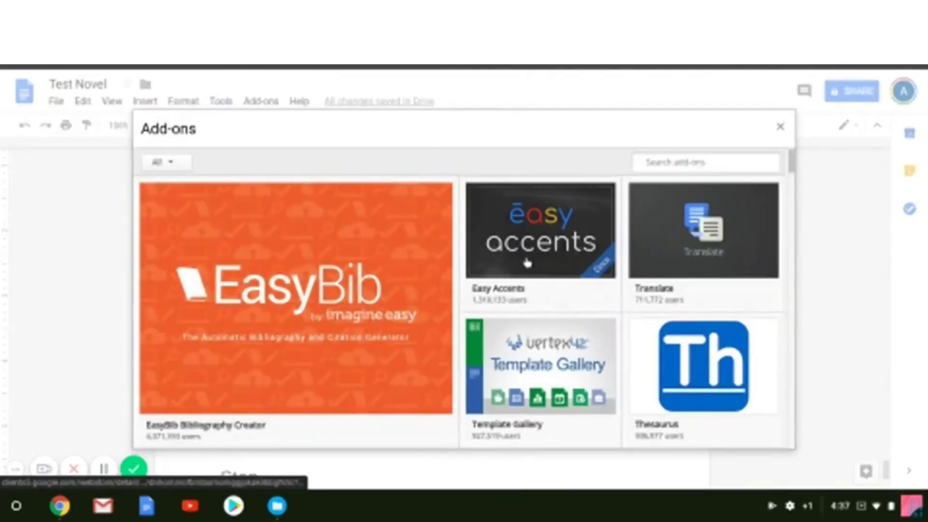
pyautogui.scroll(-3, 527, 263)
pyautogui.scroll(-3, 527, 264)
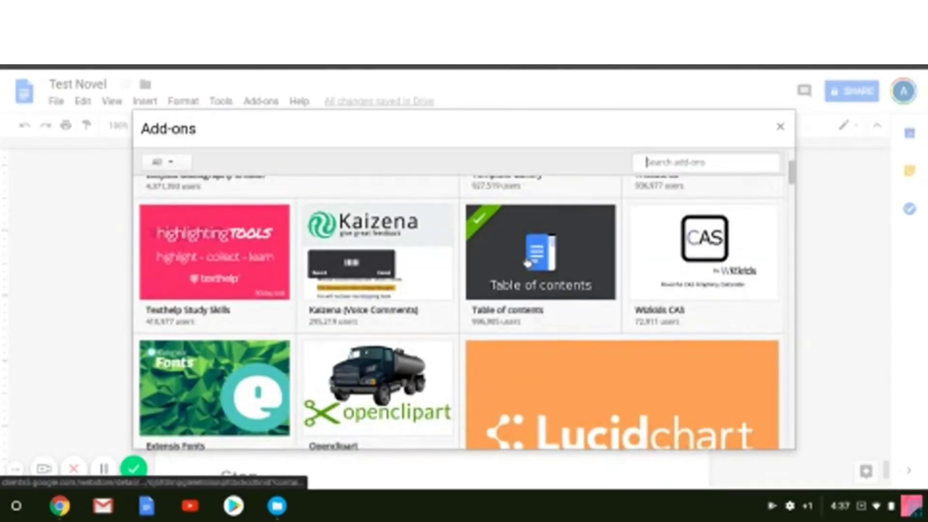
pyautogui.scroll(-5, 527, 264)
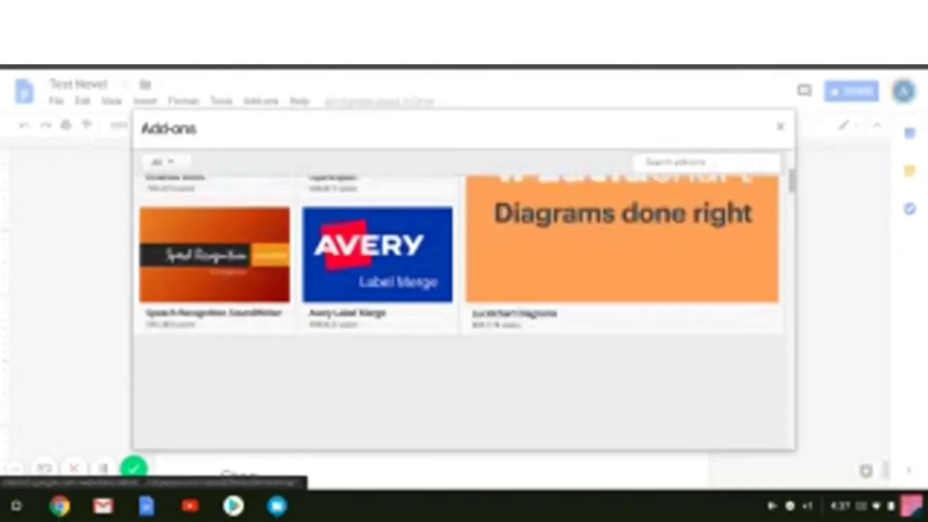